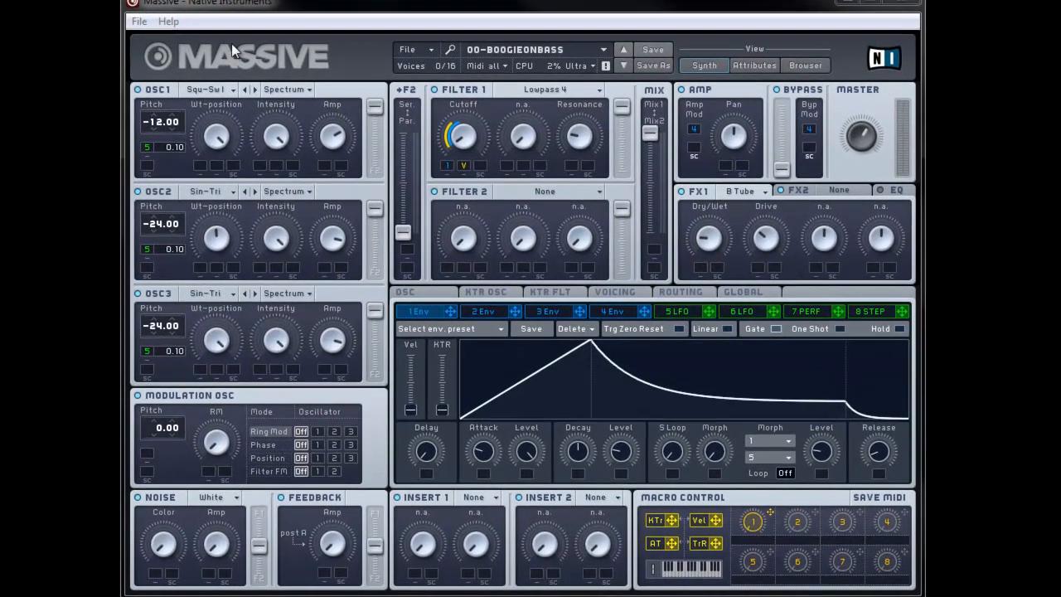
Step: Start a new Untitled Sound, keeping Square-Saw I as oscillator 1's wavetable
{"action": "left_click", "coordinate": [140, 21]}
{"action": "left_click", "coordinate": [170, 38]}
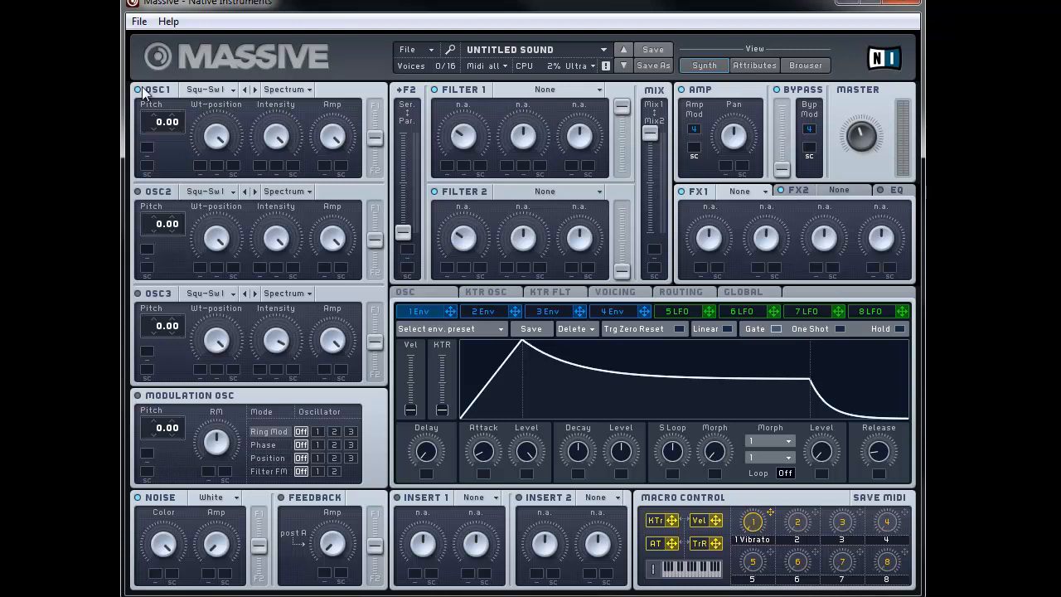
{"action": "left_click", "coordinate": [220, 92]}
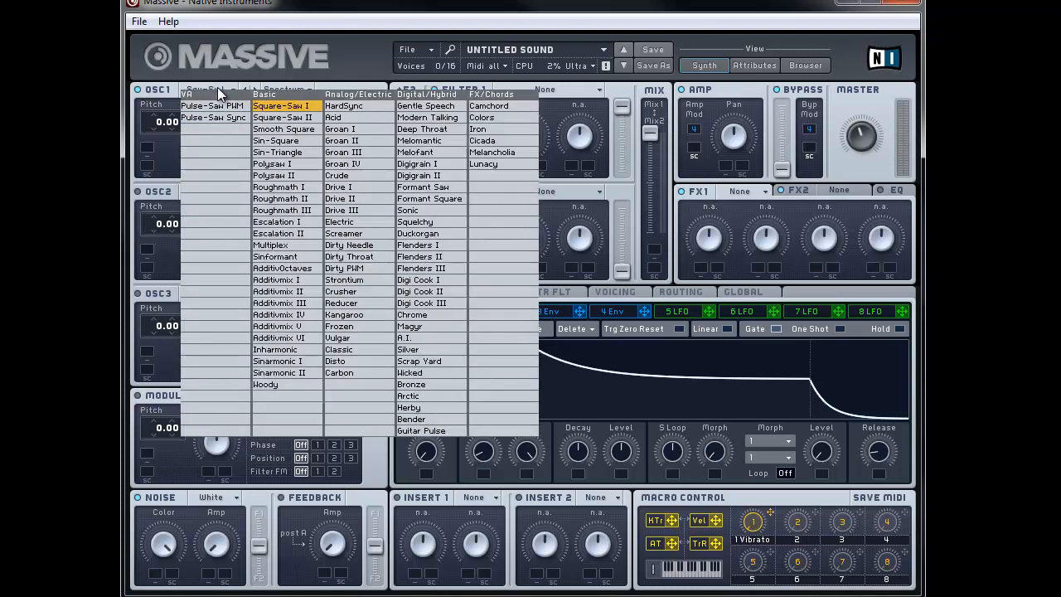
{"action": "left_click", "coordinate": [274, 108]}
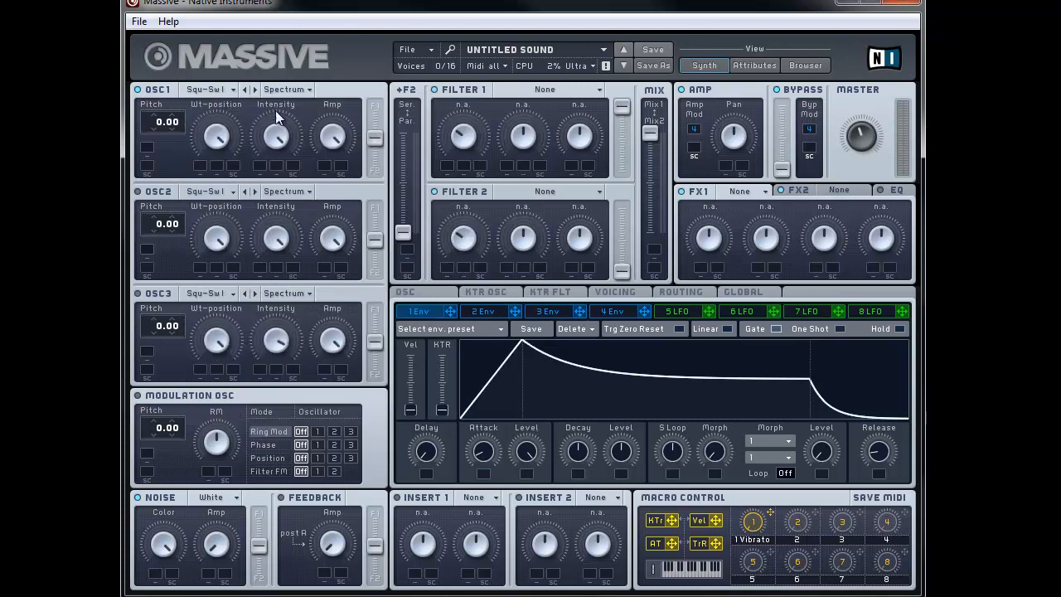
Step: Lower oscillator 1's level, route it toward F1, tune it to -12.00, and enable oscillator 2
{"action": "left_click_drag", "start_coordinate": [323, 136], "coordinate": [324, 177]}
{"action": "left_click_drag", "start_coordinate": [378, 139], "coordinate": [381, 92]}
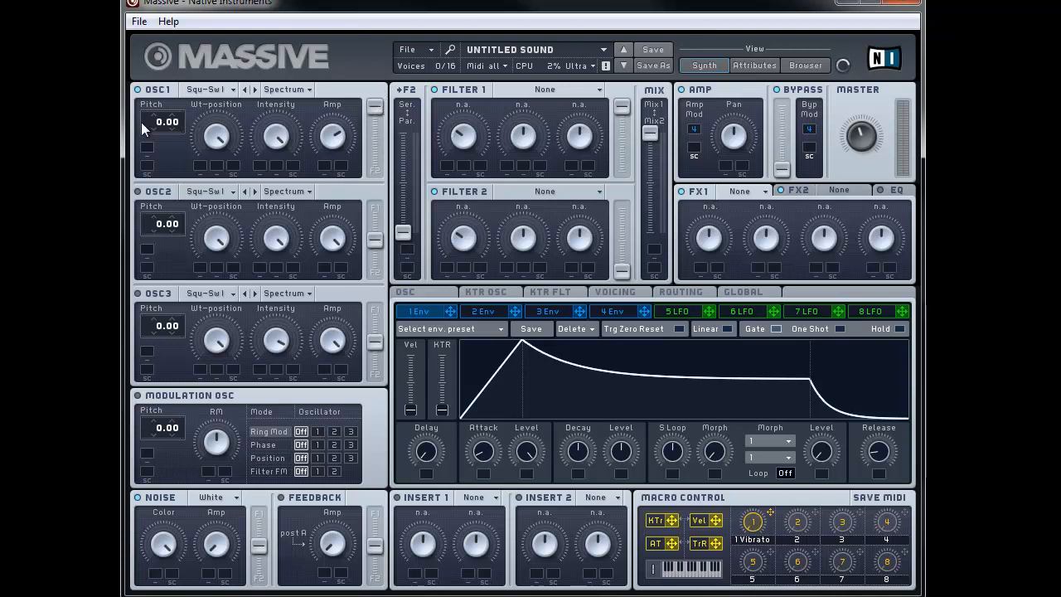
{"action": "left_click_drag", "start_coordinate": [152, 127], "coordinate": [152, 131]}
{"action": "left_click", "coordinate": [139, 192]}
Step: Give oscillator 2 Sin-Triangle at centred wavetable position, routed fully to F1, pitch -24.00
{"action": "left_click", "coordinate": [219, 193]}
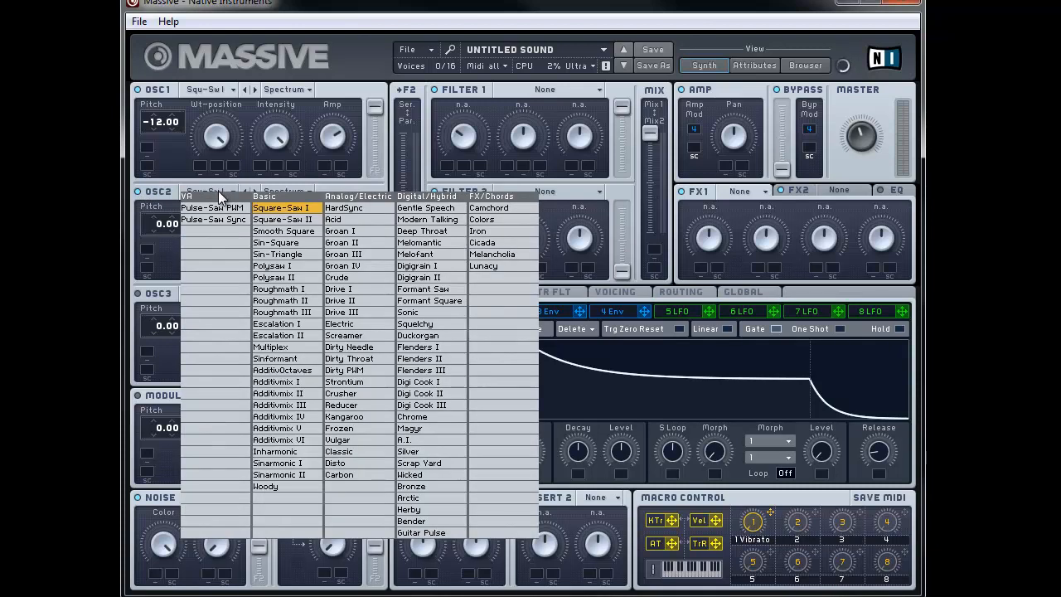
{"action": "left_click", "coordinate": [295, 255]}
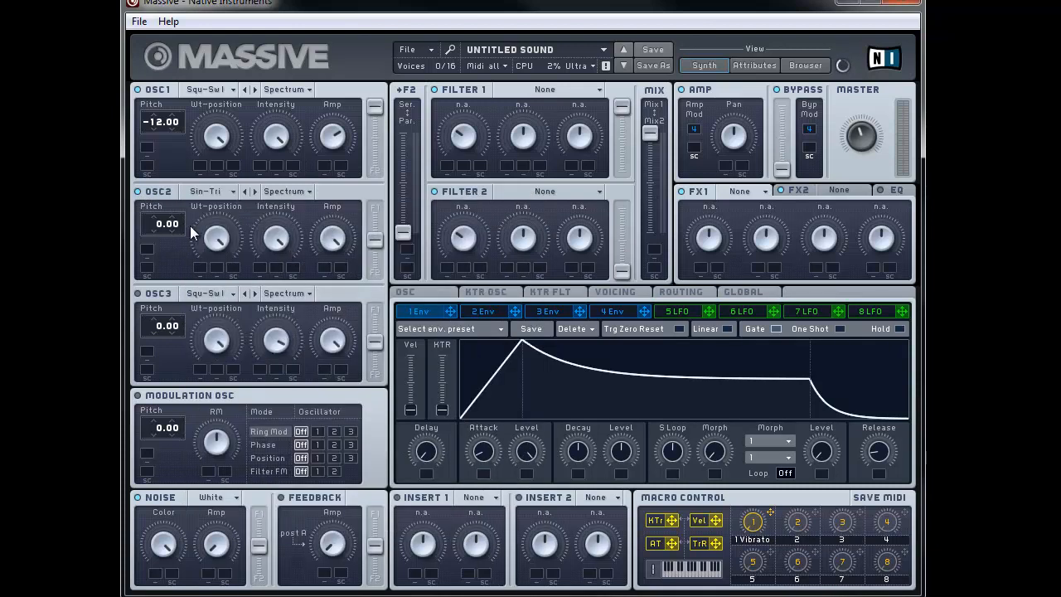
{"action": "left_click_drag", "start_coordinate": [211, 272], "coordinate": [219, 305]}
{"action": "left_click_drag", "start_coordinate": [370, 244], "coordinate": [385, 177]}
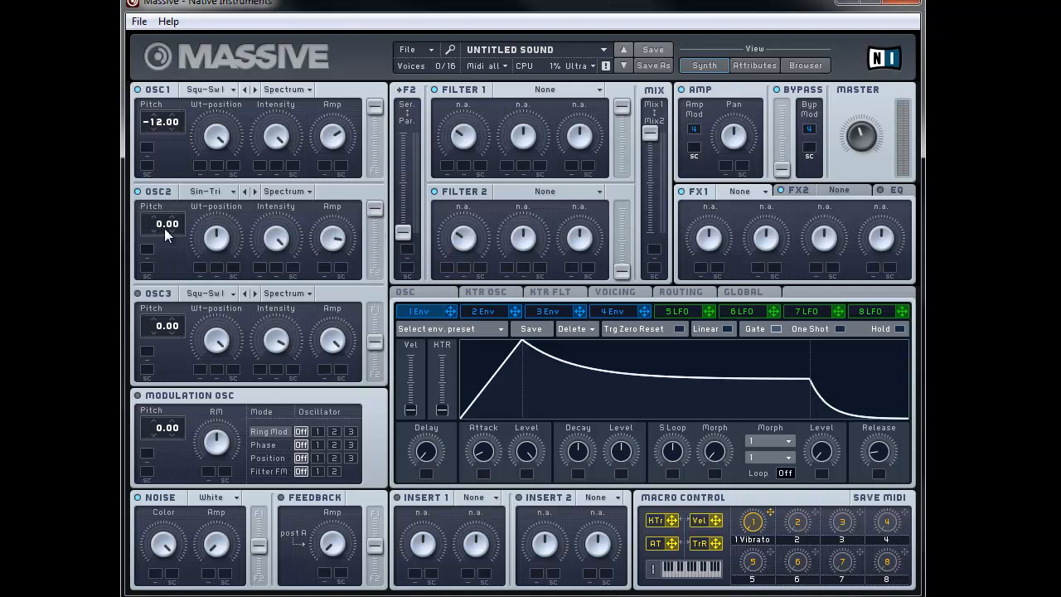
{"action": "left_click_drag", "start_coordinate": [160, 223], "coordinate": [161, 235]}
{"action": "left_click_drag", "start_coordinate": [156, 262], "coordinate": [155, 263]}
{"action": "left_click", "coordinate": [220, 294]}
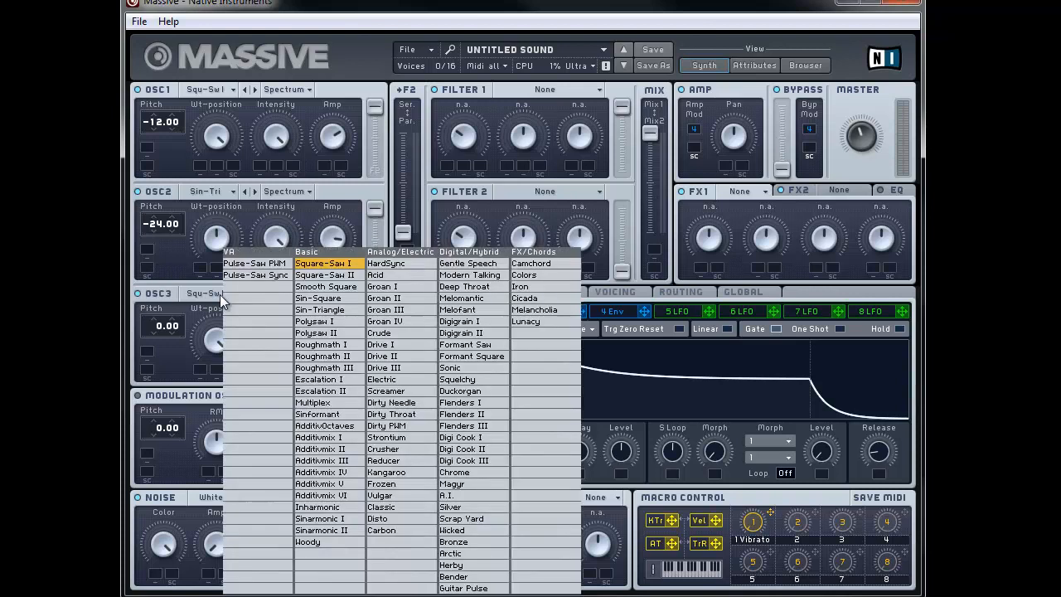
Step: Choose Sin-Triangle for oscillator 3, push its fader fully to F1, and set pitch -24.00
{"action": "left_click", "coordinate": [334, 309]}
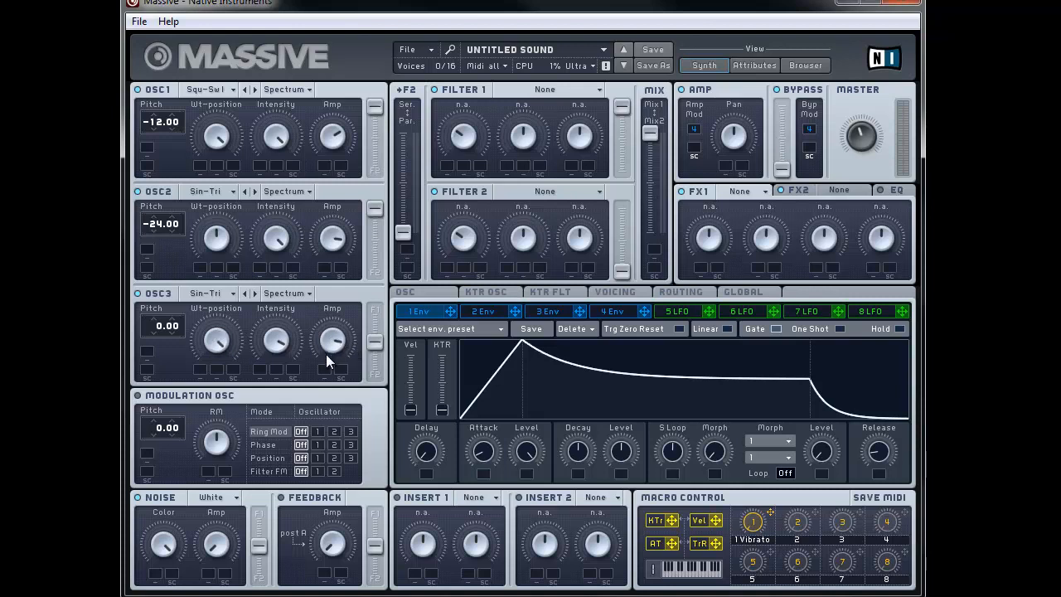
{"action": "left_click_drag", "start_coordinate": [374, 342], "coordinate": [374, 277]}
{"action": "left_click_drag", "start_coordinate": [159, 364], "coordinate": [159, 365]}
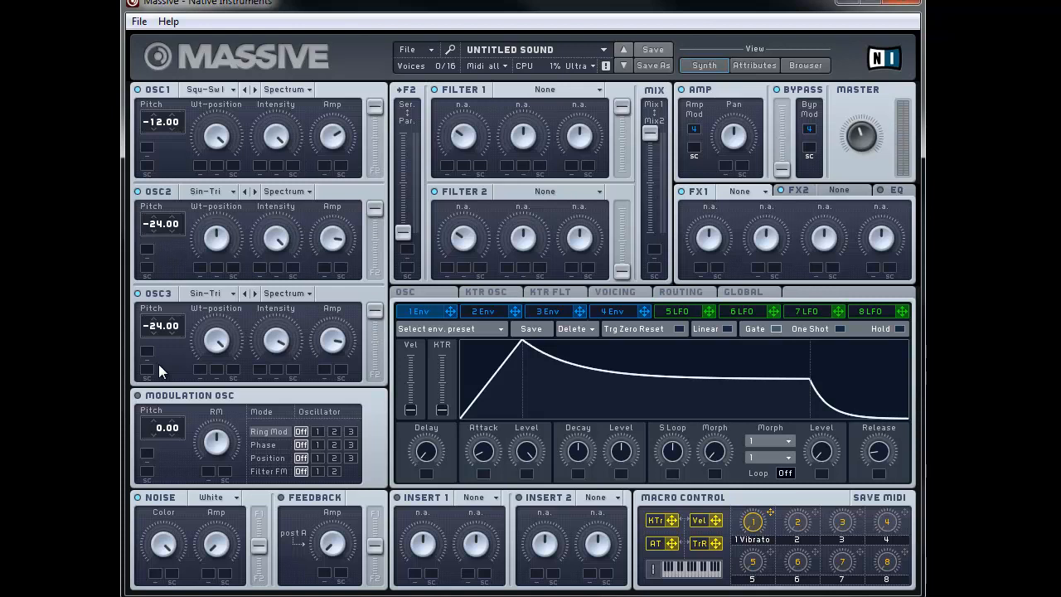
Step: On envelope 4, shorten the attack and lengthen the release
{"action": "left_click", "coordinate": [618, 312]}
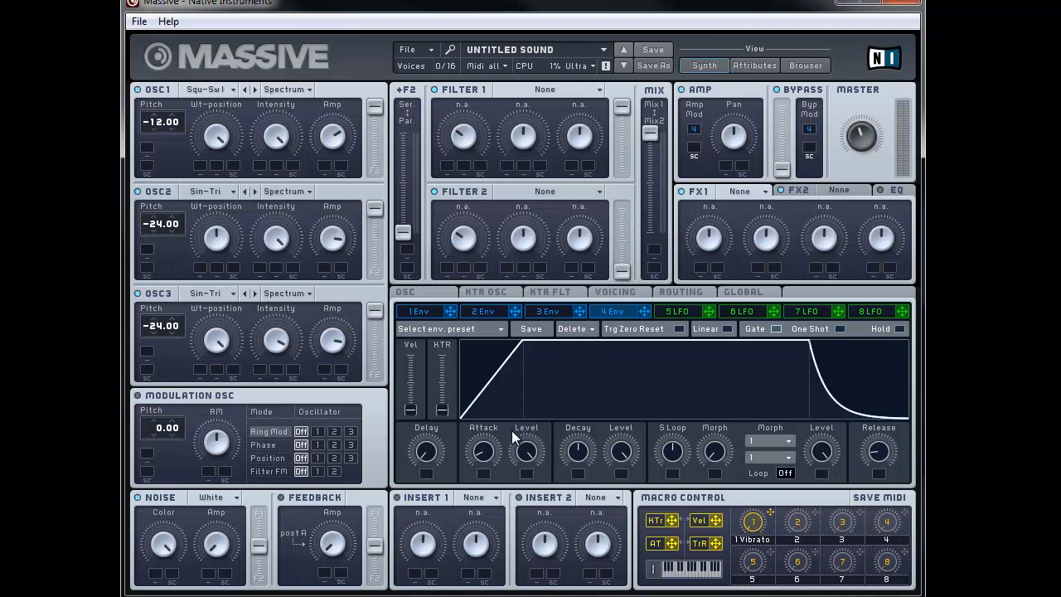
{"action": "left_click_drag", "start_coordinate": [488, 456], "coordinate": [479, 464]}
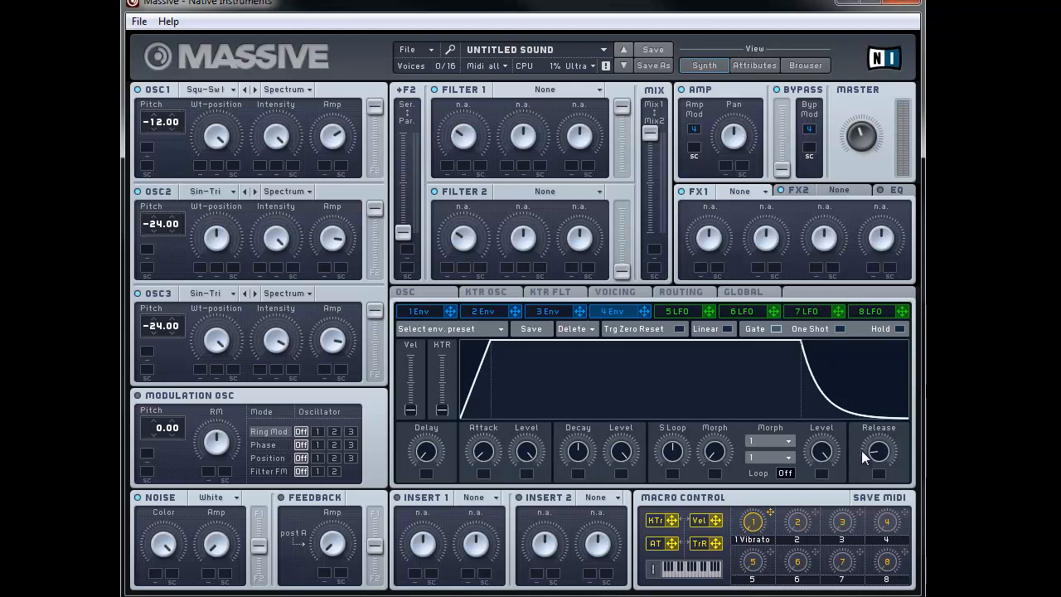
{"action": "left_click_drag", "start_coordinate": [877, 453], "coordinate": [877, 450]}
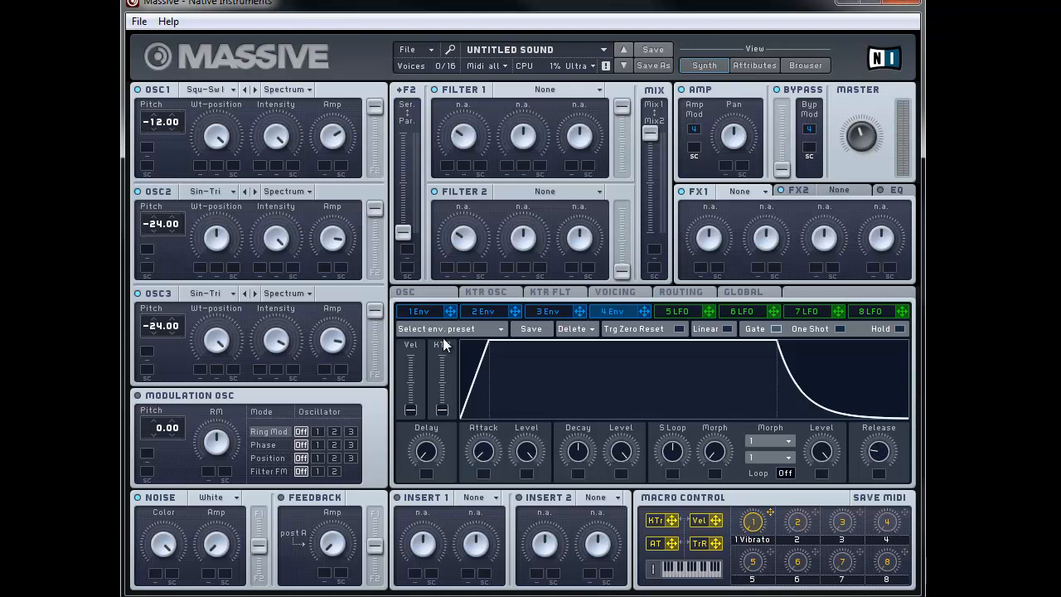
Step: Show LFO 5's editor and shift its upper sine waveform sideways
{"action": "left_click", "coordinate": [675, 314]}
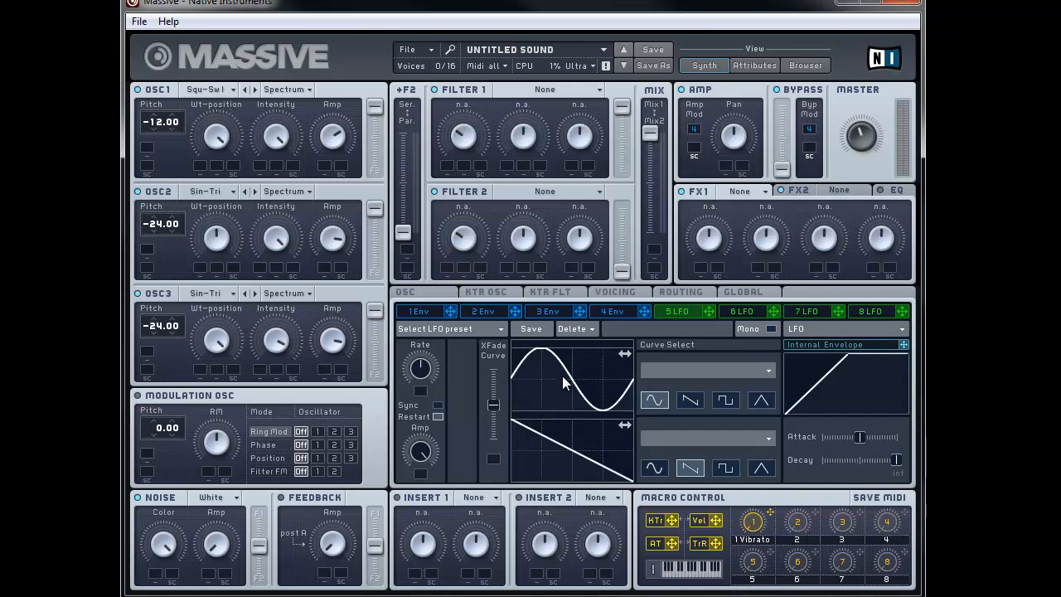
{"action": "left_click_drag", "start_coordinate": [565, 375], "coordinate": [596, 379]}
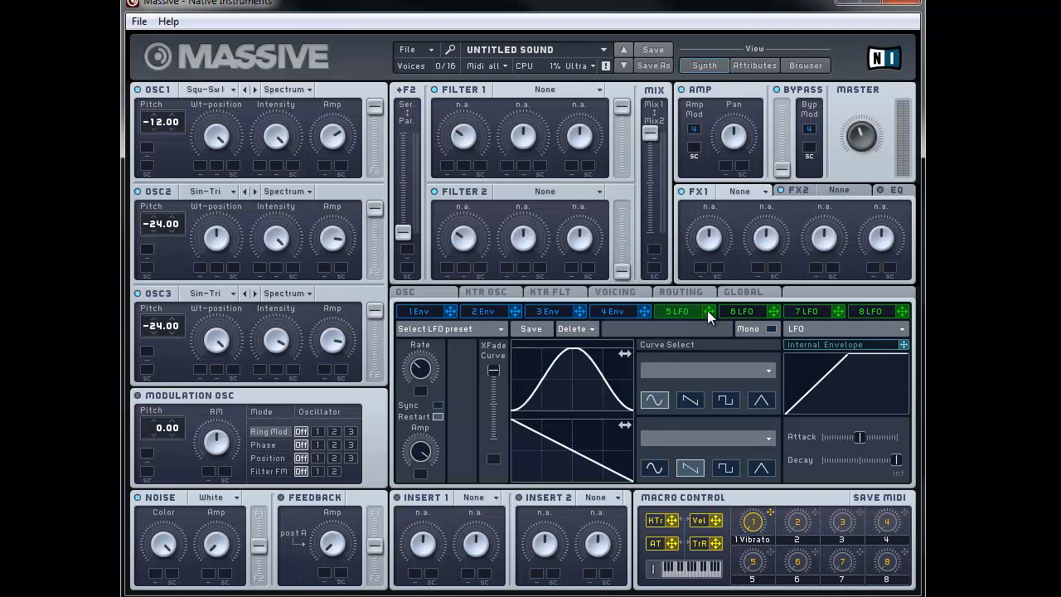
Step: Assign LFO 5 to the pitch of oscillators 1, 2 and 3, each at 0.10 depth
{"action": "left_click_drag", "start_coordinate": [708, 310], "coordinate": [152, 152]}
{"action": "left_click_drag", "start_coordinate": [152, 151], "coordinate": [148, 150]}
{"action": "left_click_drag", "start_coordinate": [709, 311], "coordinate": [147, 247]}
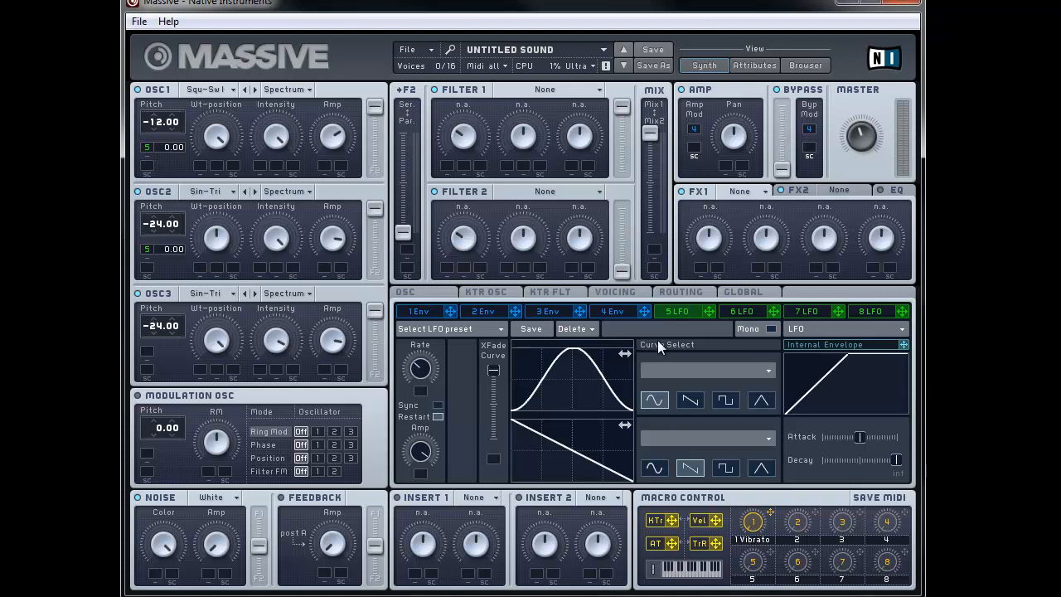
{"action": "left_click_drag", "start_coordinate": [708, 311], "coordinate": [147, 352]}
{"action": "left_click_drag", "start_coordinate": [184, 148], "coordinate": [184, 136]}
{"action": "left_click_drag", "start_coordinate": [175, 251], "coordinate": [189, 237]}
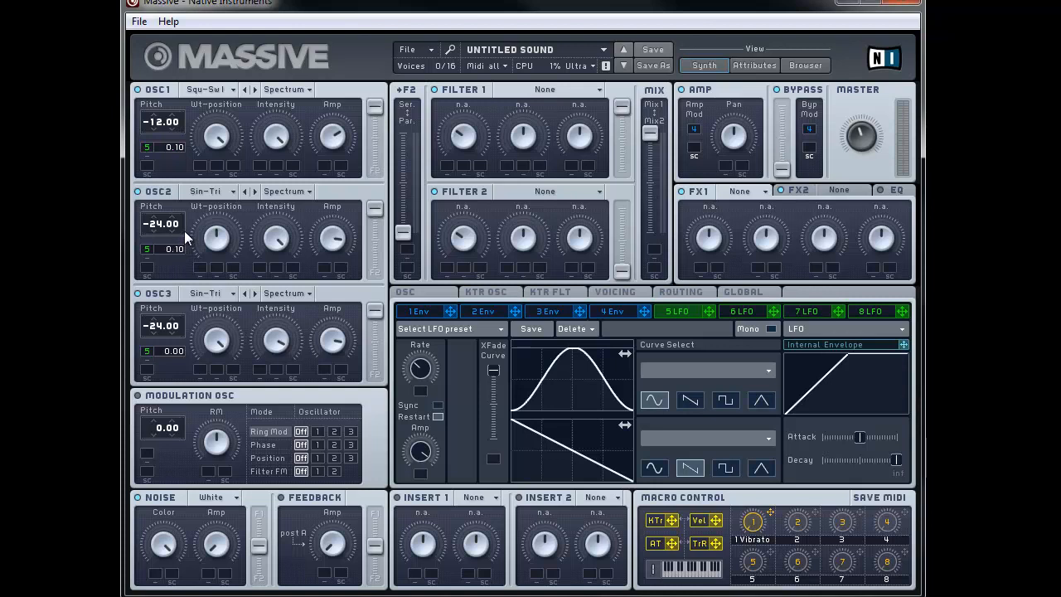
{"action": "left_click_drag", "start_coordinate": [182, 350], "coordinate": [180, 333]}
Step: Switch Filter 1 to Lowpass 4 and adjust its cutoff frequency
{"action": "left_click", "coordinate": [584, 87]}
{"action": "left_click", "coordinate": [544, 101]}
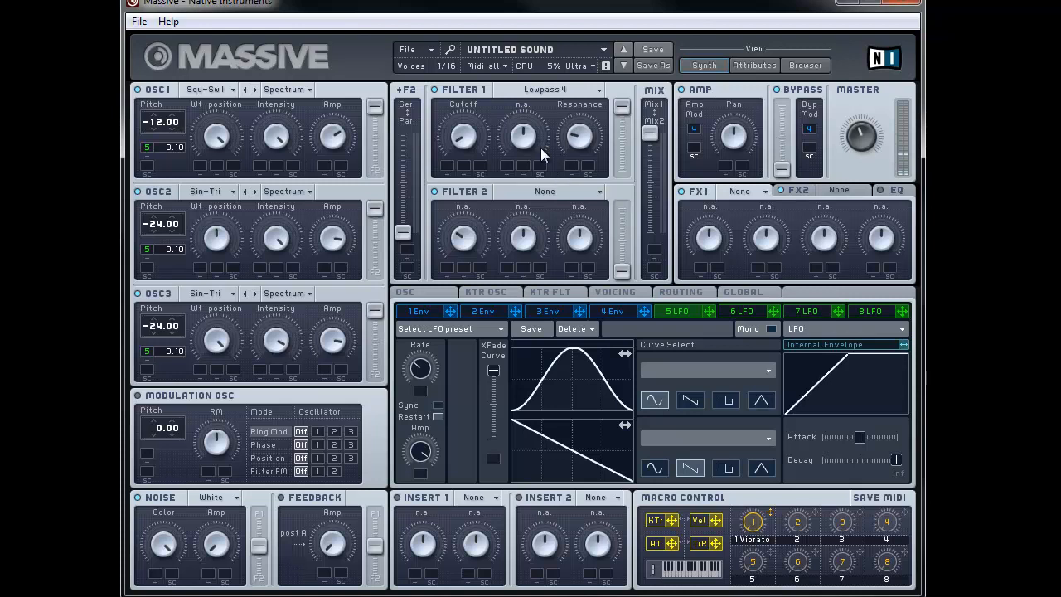
{"action": "left_click_drag", "start_coordinate": [464, 109], "coordinate": [475, 129]}
Step: Give envelope 1 a slower attack, lower sustain, longer release, and route it to Filter 1 cutoff
{"action": "left_click", "coordinate": [424, 312]}
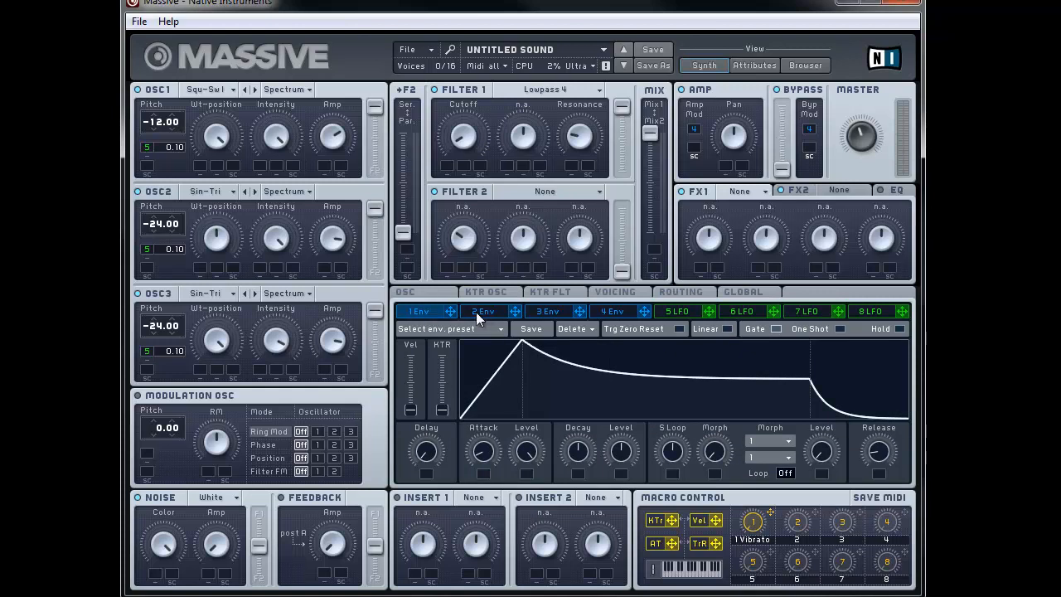
{"action": "left_click_drag", "start_coordinate": [484, 458], "coordinate": [492, 428]}
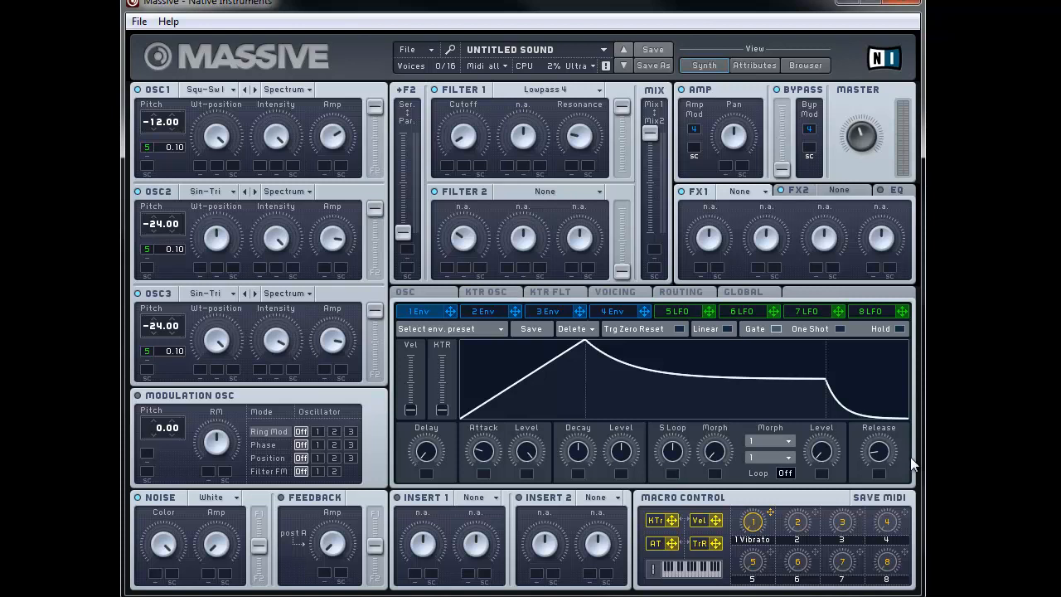
{"action": "left_click_drag", "start_coordinate": [879, 452], "coordinate": [872, 455]}
{"action": "left_click_drag", "start_coordinate": [621, 452], "coordinate": [612, 481]}
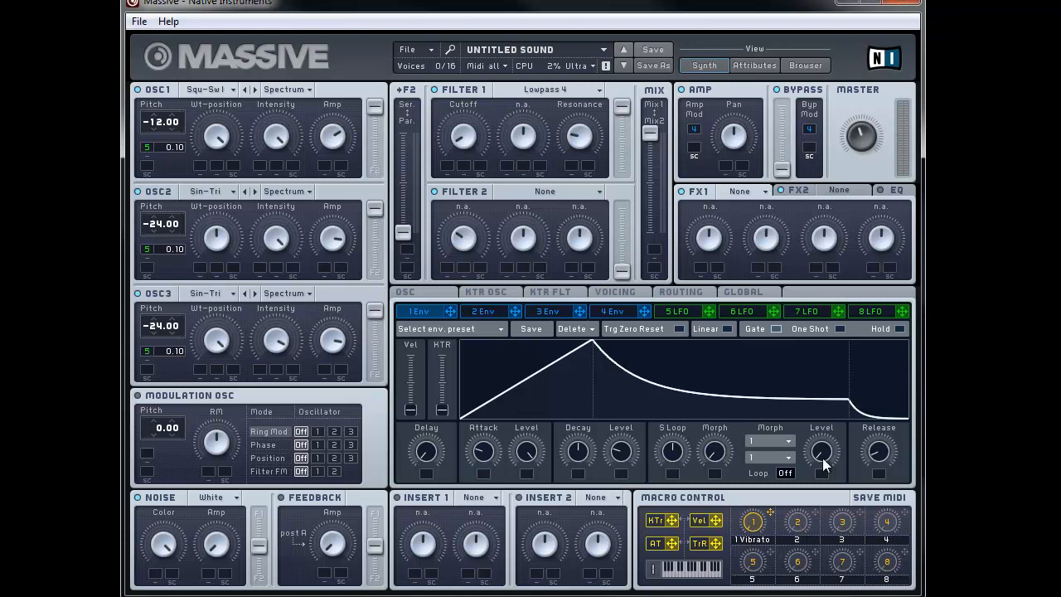
{"action": "left_click_drag", "start_coordinate": [875, 456], "coordinate": [874, 454]}
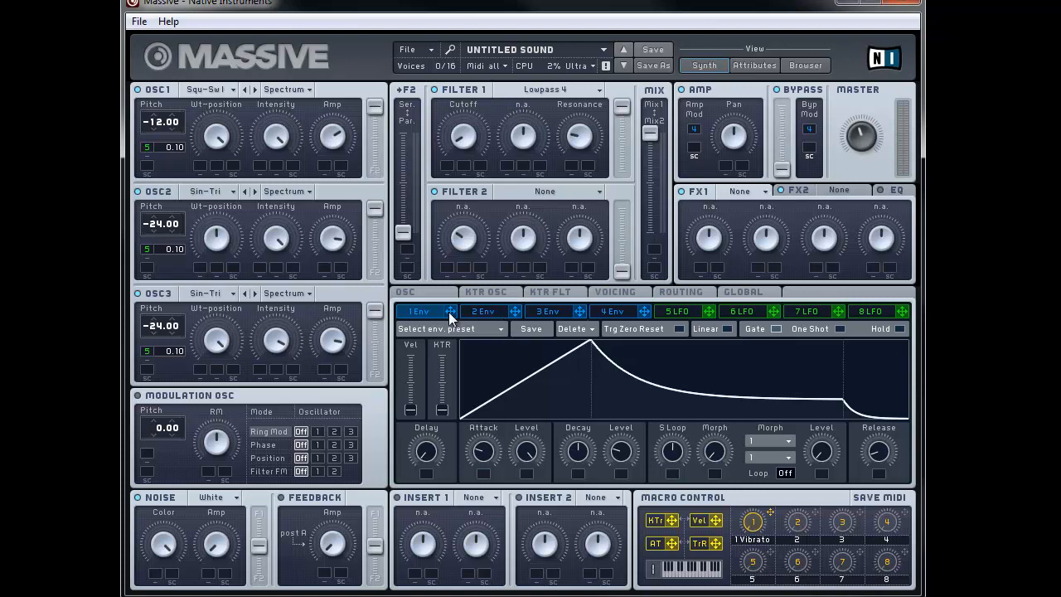
{"action": "left_click_drag", "start_coordinate": [450, 317], "coordinate": [466, 135]}
Step: Route velocity to Filter 1 cutoff's second mod slot with a small amount
{"action": "left_click_drag", "start_coordinate": [716, 520], "coordinate": [465, 172]}
{"action": "left_click_drag", "start_coordinate": [463, 166], "coordinate": [464, 161]}
Step: Load Brauner Tube into the FX1 slot
{"action": "left_click", "coordinate": [764, 192]}
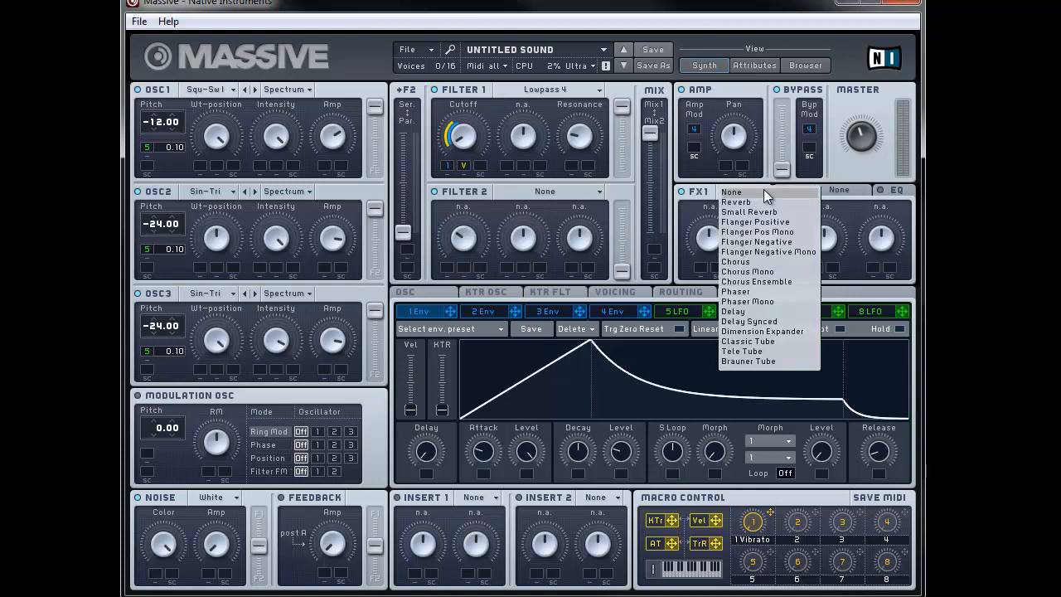
{"action": "left_click", "coordinate": [756, 362]}
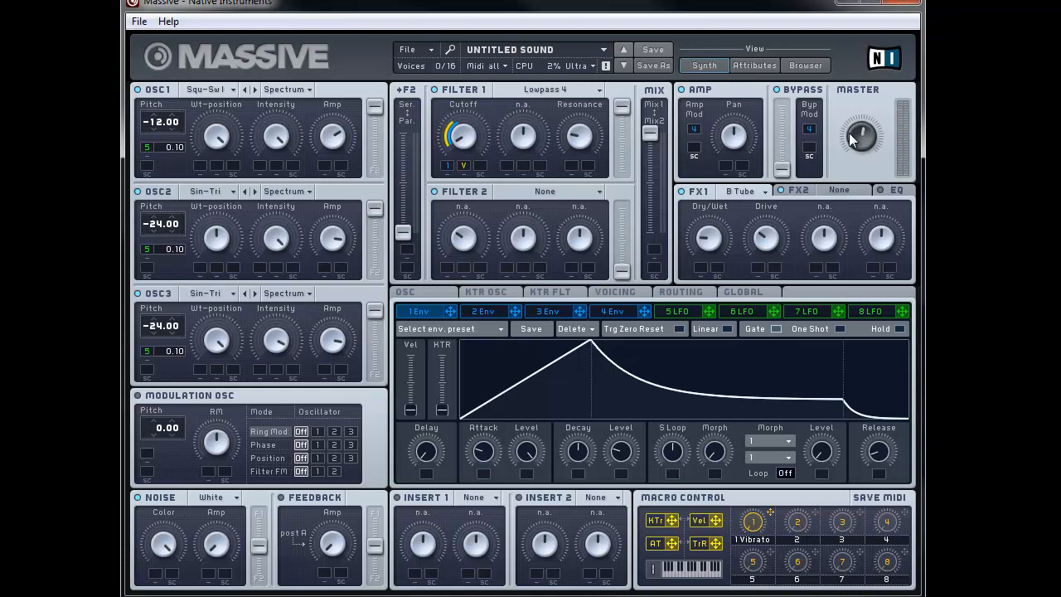
Step: Make the patch monophonic with Legato note triggering in the Voicing settings
{"action": "left_click", "coordinate": [601, 291]}
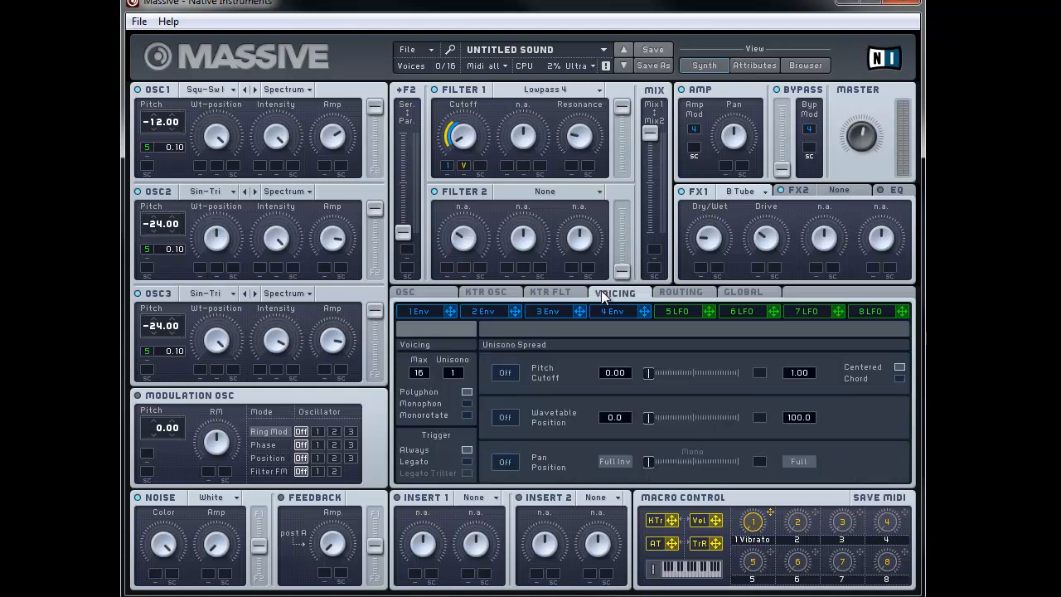
{"action": "left_click", "coordinate": [467, 404]}
{"action": "left_click", "coordinate": [468, 461]}
{"action": "left_click", "coordinate": [417, 289]}
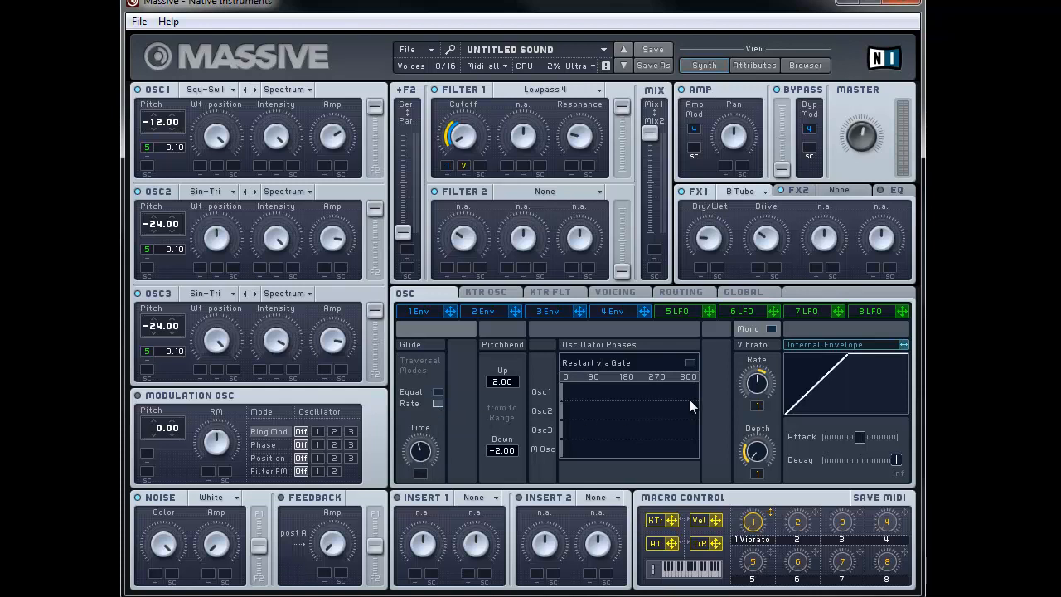
Step: Set the vibrato rate, MIDI-learn Macro 1, and route it to vibrato rate and depth
{"action": "left_click_drag", "start_coordinate": [756, 393], "coordinate": [745, 438]}
{"action": "right_click", "coordinate": [760, 526]}
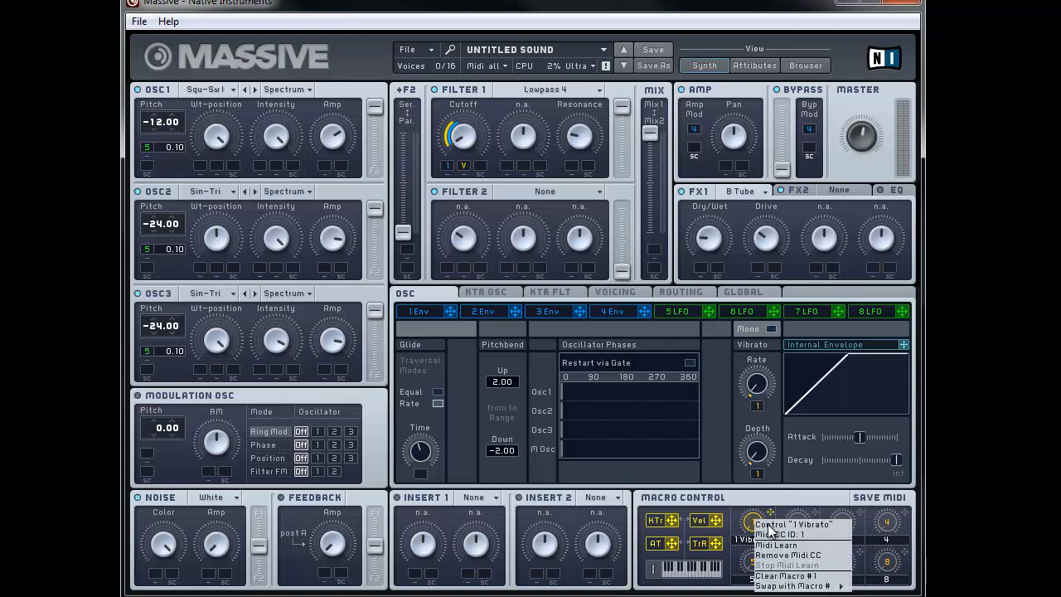
{"action": "left_click", "coordinate": [785, 545]}
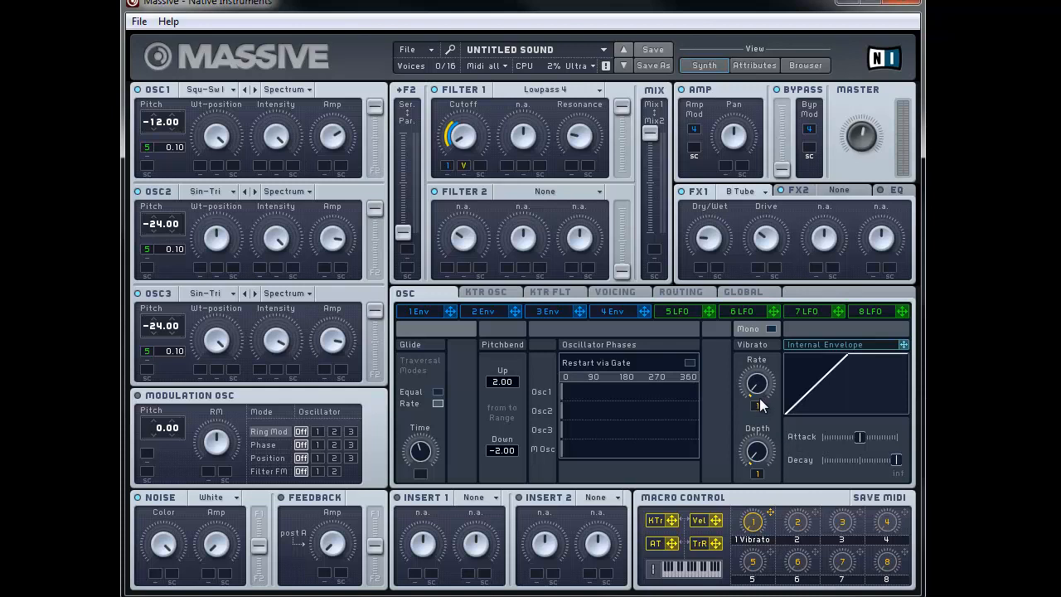
{"action": "left_click_drag", "start_coordinate": [756, 405], "coordinate": [761, 375]}
{"action": "left_click_drag", "start_coordinate": [757, 477], "coordinate": [763, 458]}
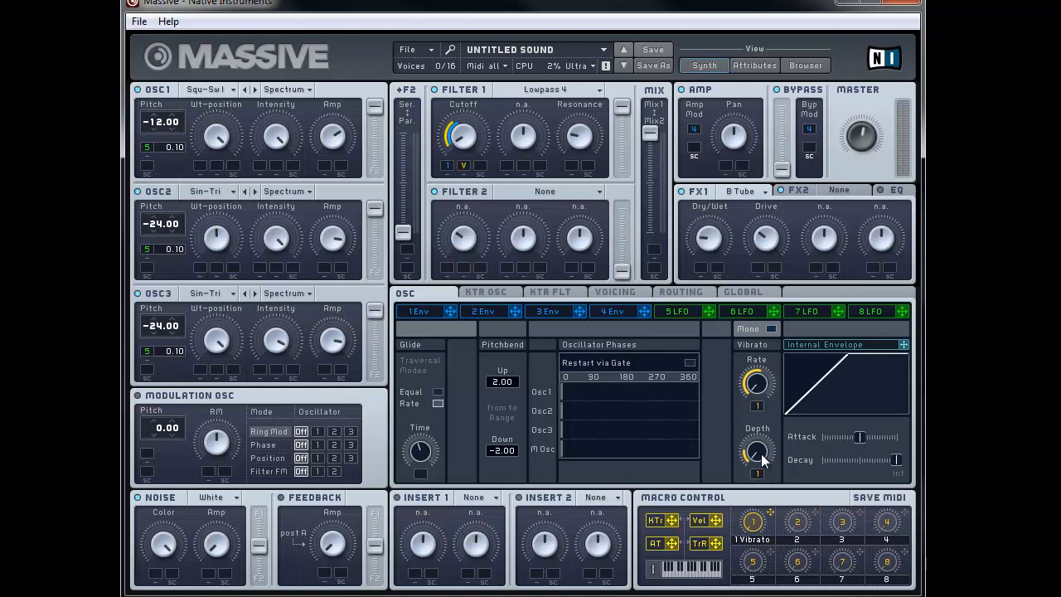